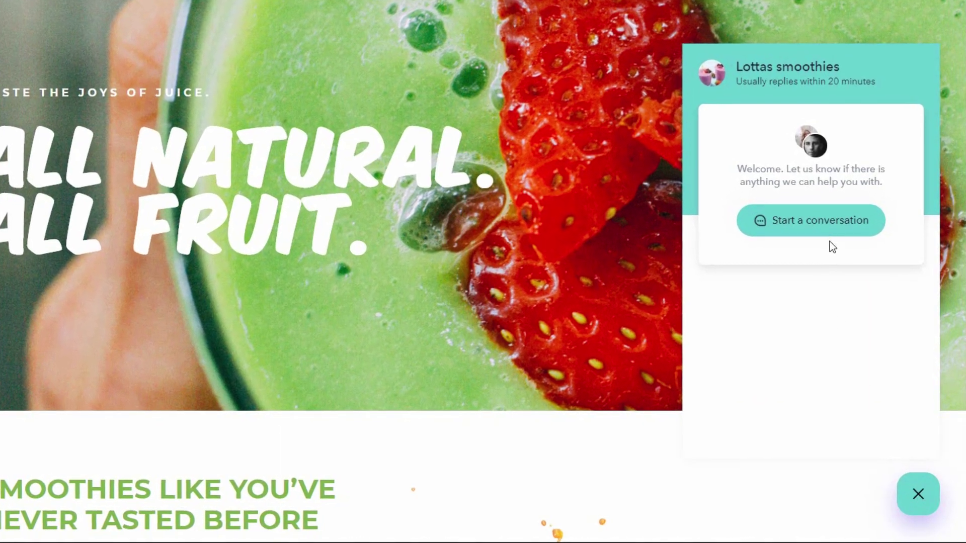
# Start a chat with Lottas smoothies and send 'Hi there! I have a question.'
pyautogui.click(829, 227)
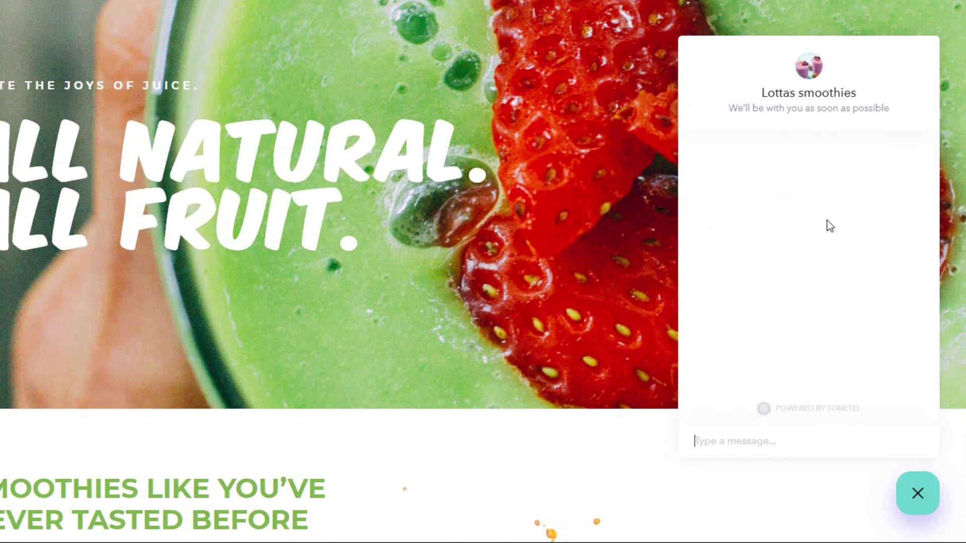
pyautogui.write('Hi there! ')
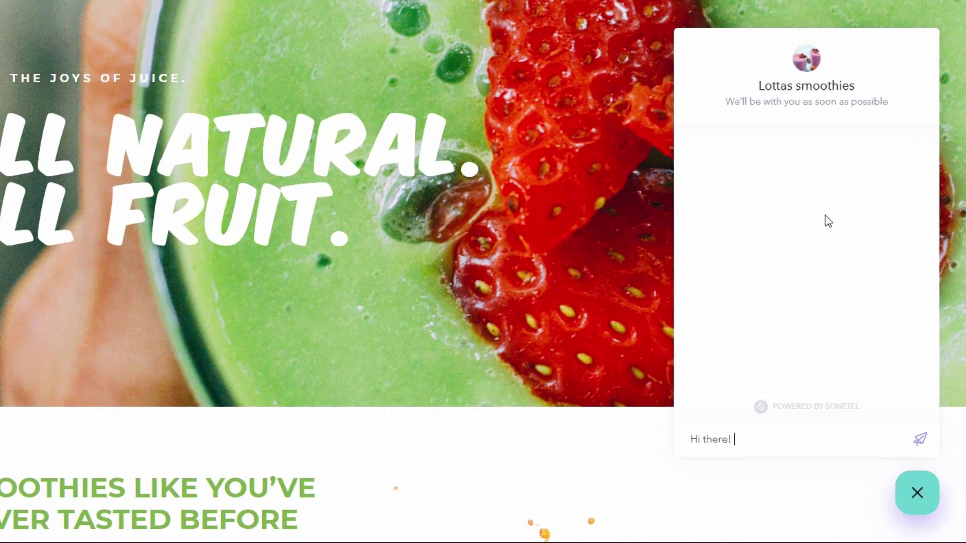
pyautogui.write('I have')
pyautogui.write(' a qu')
pyautogui.write('esti')
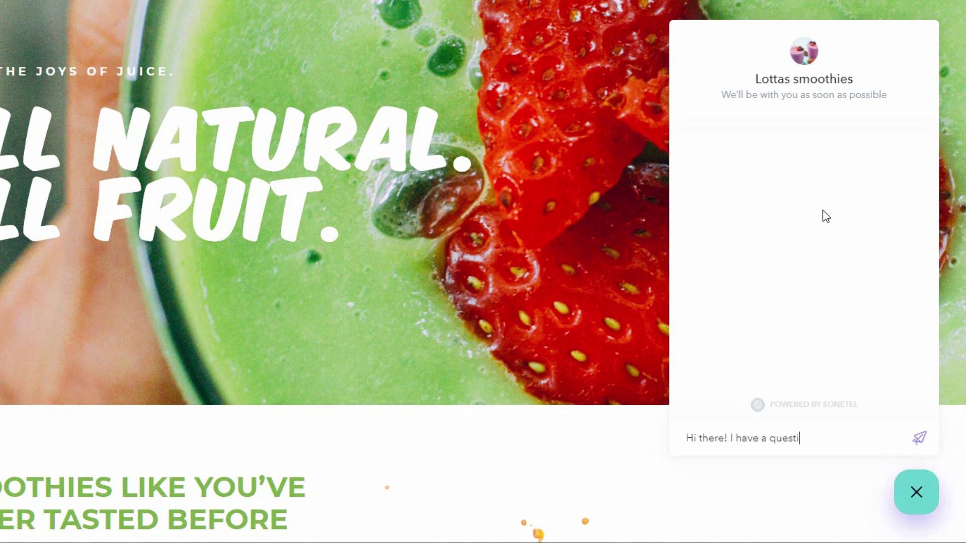
pyautogui.write('on.')
pyautogui.press('Return')
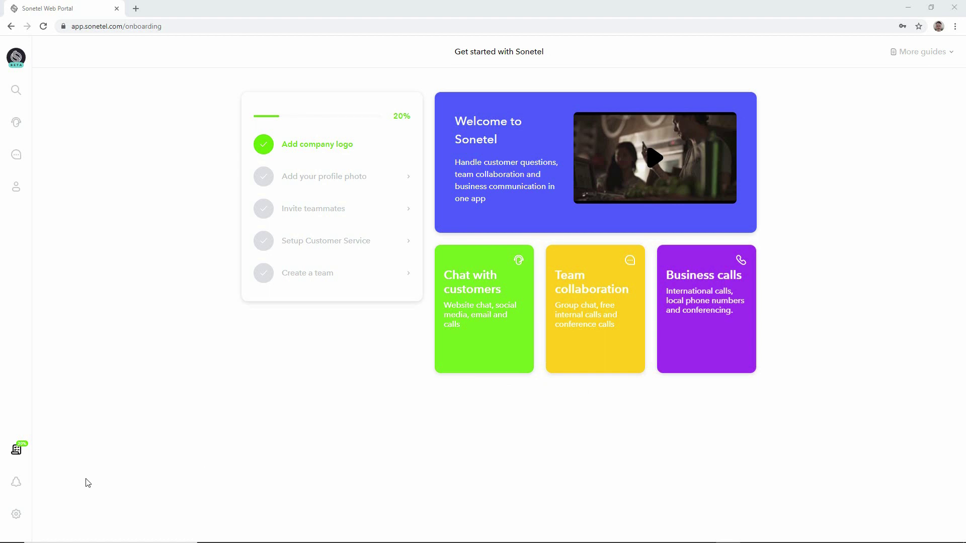
# Reach Company settings from the gear menu at the bottom left
pyautogui.click(16, 517)
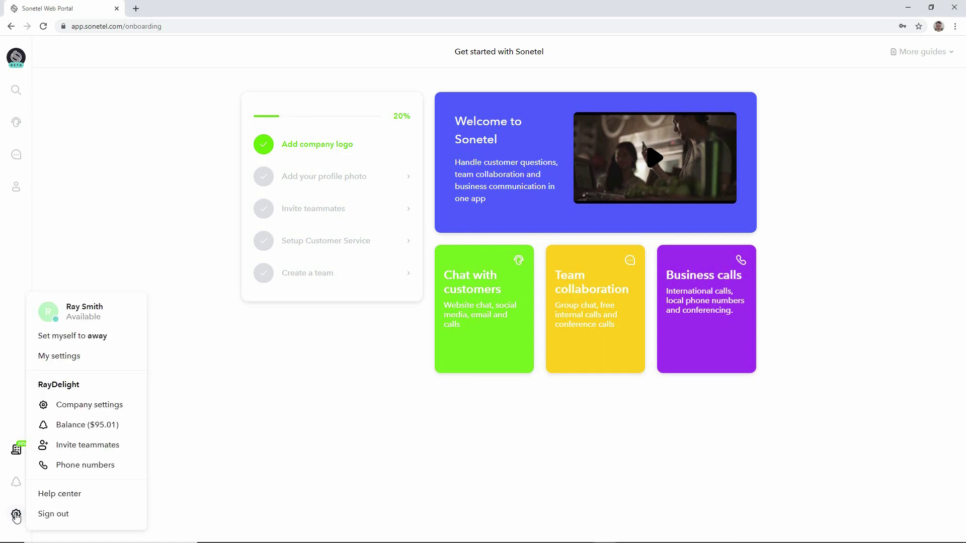
pyautogui.click(79, 408)
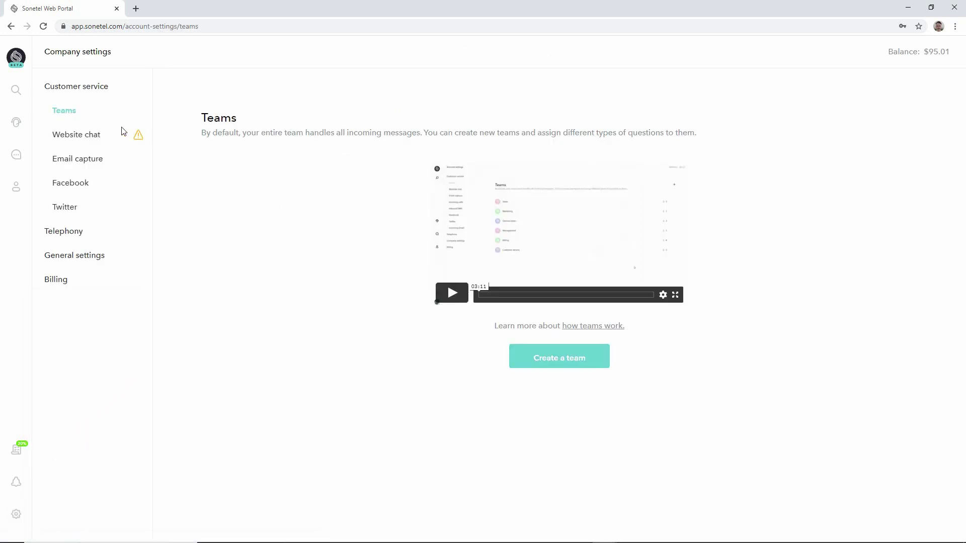
# Show the Website chat Installation page under Customer service
pyautogui.click(90, 141)
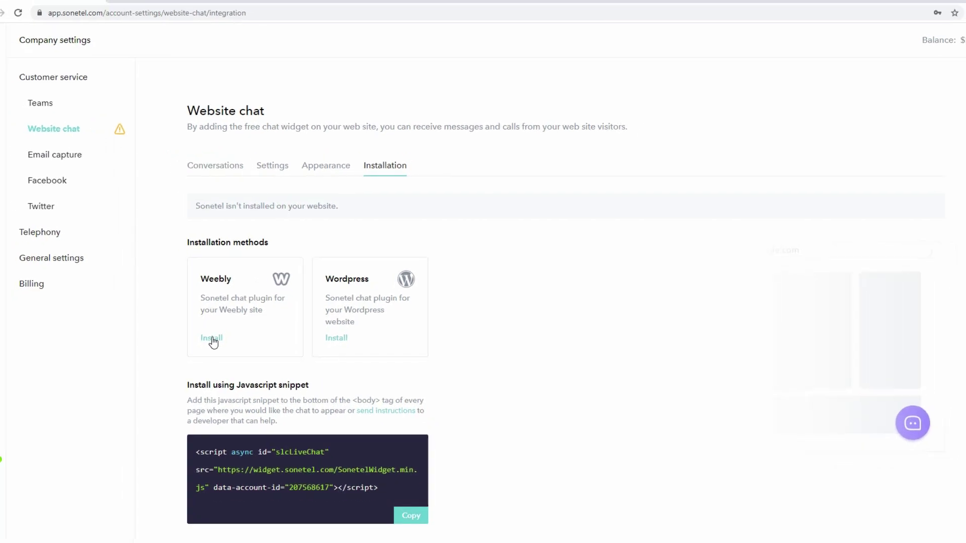
# Follow the Weebly card's Install link to the Sonetel plugin in Weebly App Center
pyautogui.click(212, 339)
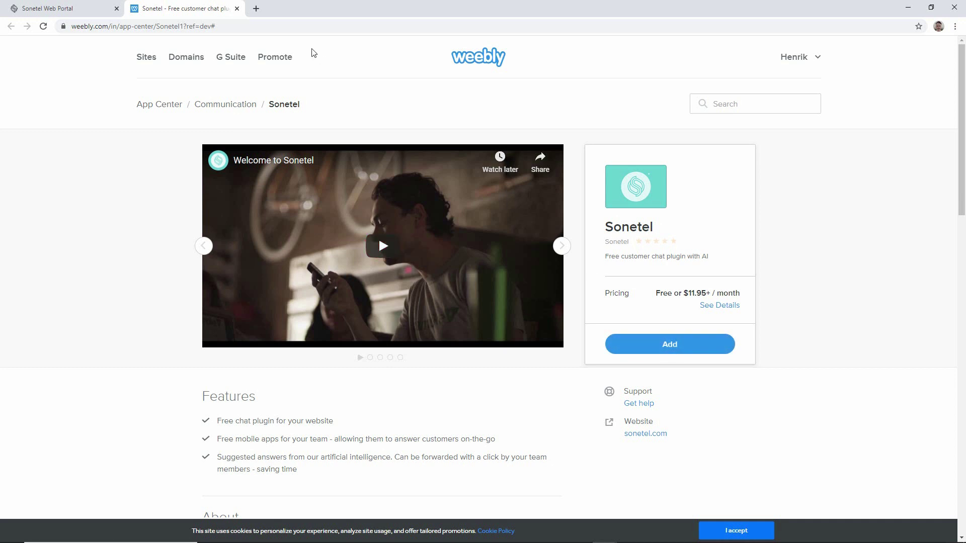
# Close the Weebly and WordPress.org plugin tabs, returning to the installation page
pyautogui.click(235, 9)
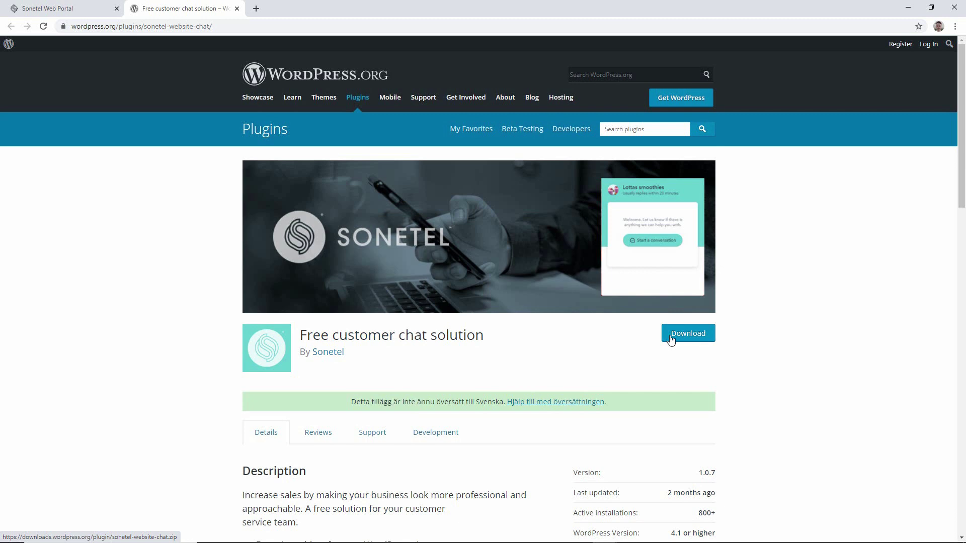
pyautogui.click(237, 9)
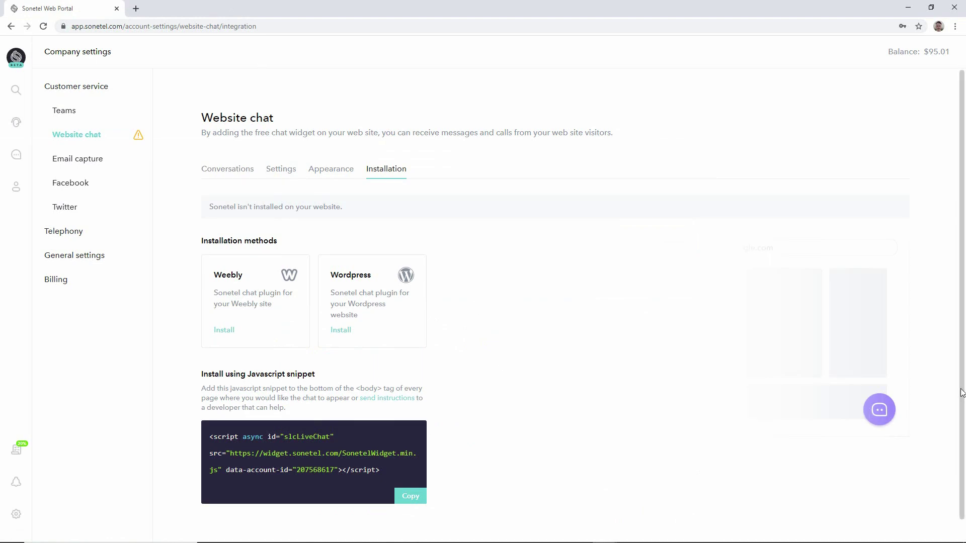
pyautogui.moveTo(959, 395); pyautogui.dragTo(958, 432)
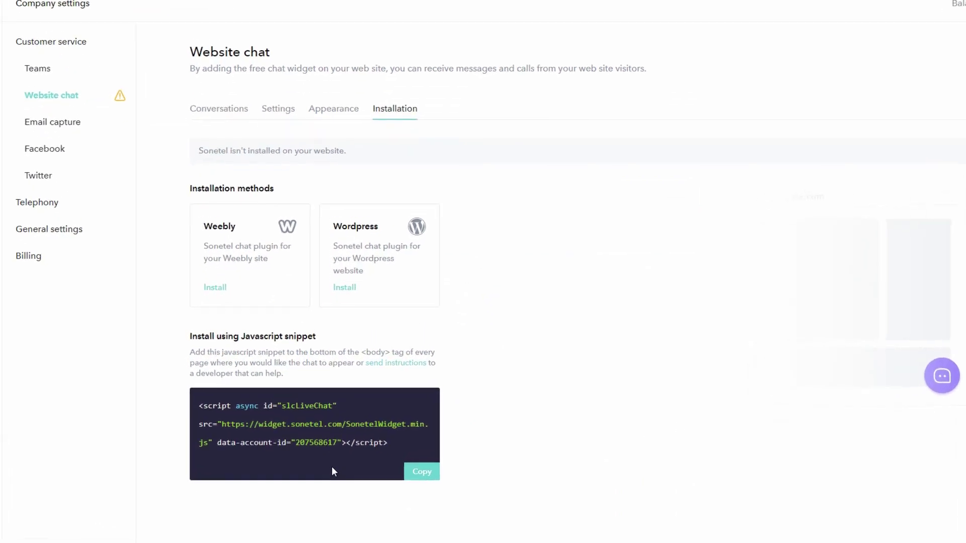
# Highlight the JavaScript snippet and the <body> tag instruction, then clear the selection
pyautogui.moveTo(178, 388); pyautogui.dragTo(412, 434)
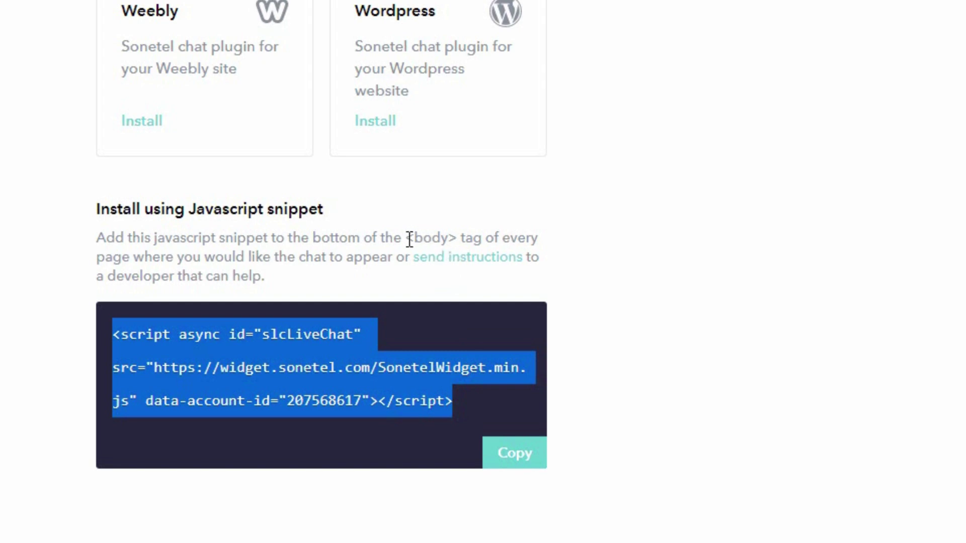
pyautogui.moveTo(406, 239)
pyautogui.mouseDown()
pyautogui.moveTo(489, 239)
pyautogui.moveTo(269, 239)
pyautogui.moveTo(399, 258)
pyautogui.mouseUp()
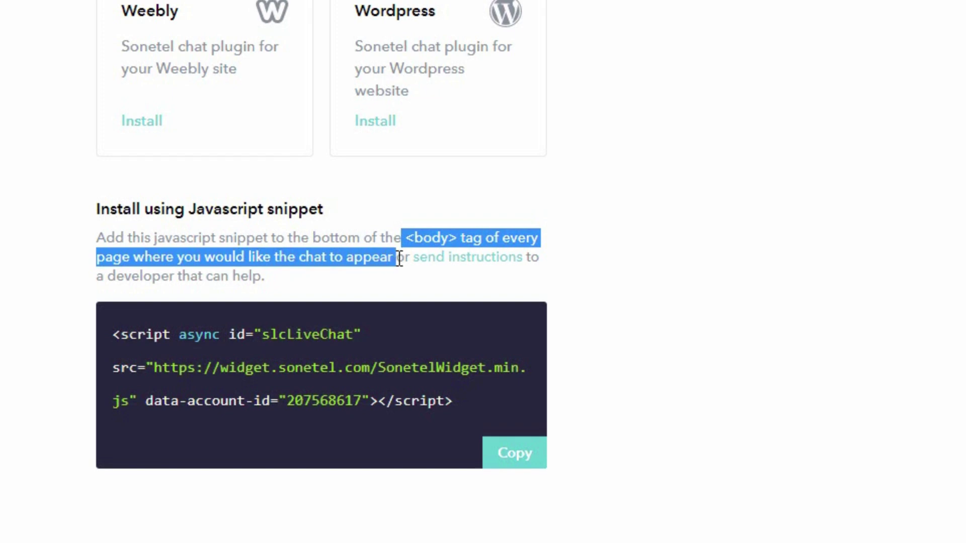
pyautogui.click(444, 275)
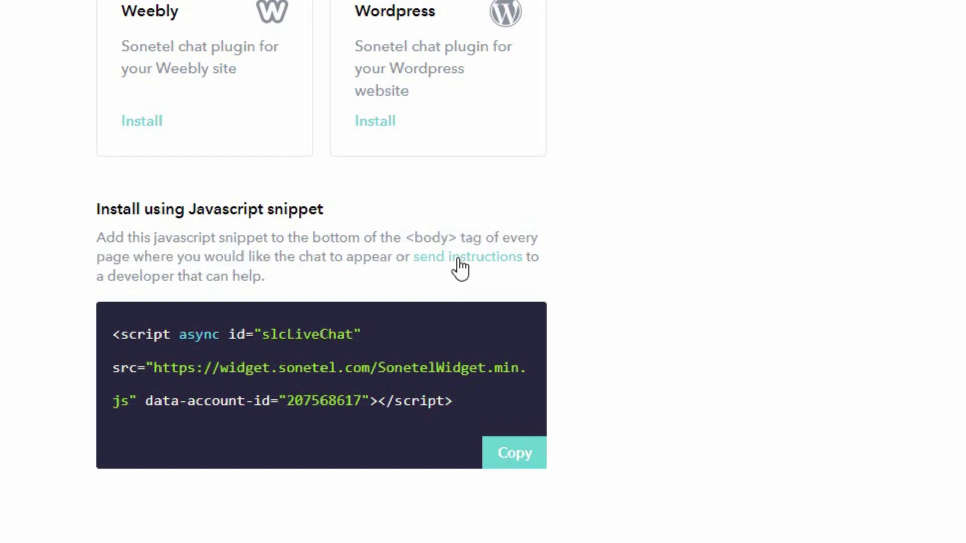
# Bring up the Send instructions email form and dismiss it without sending
pyautogui.click(460, 260)
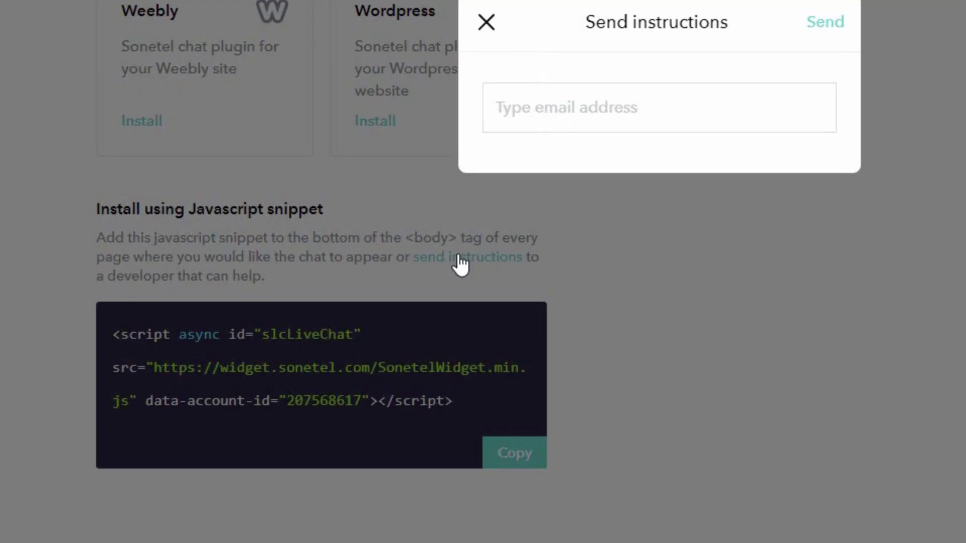
pyautogui.click(569, 106)
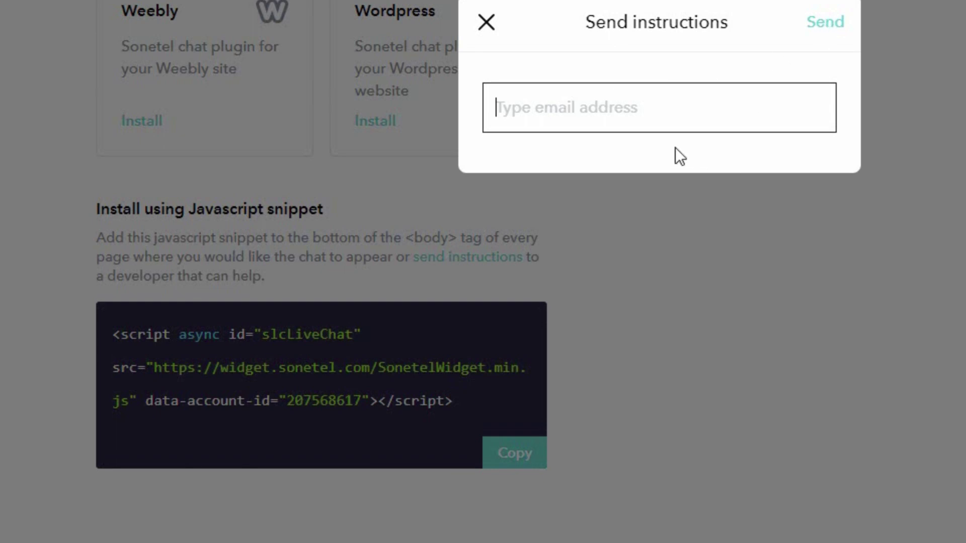
pyautogui.click(487, 28)
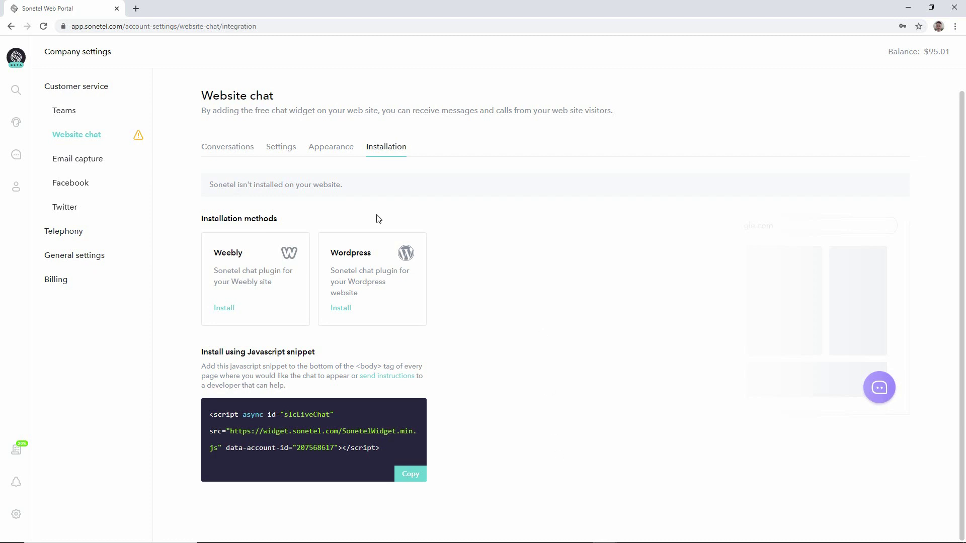
pyautogui.moveTo(352, 188); pyautogui.dragTo(210, 190)
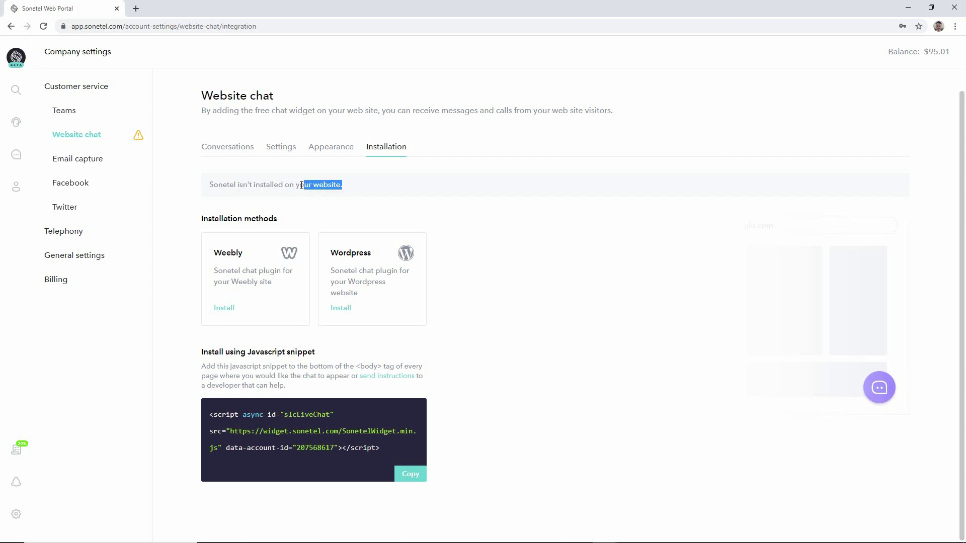
pyautogui.click(210, 190)
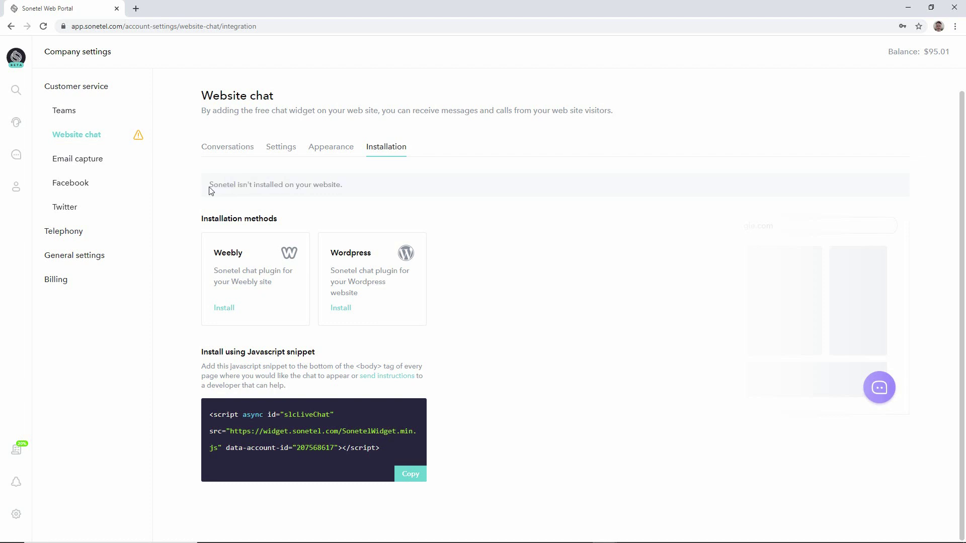